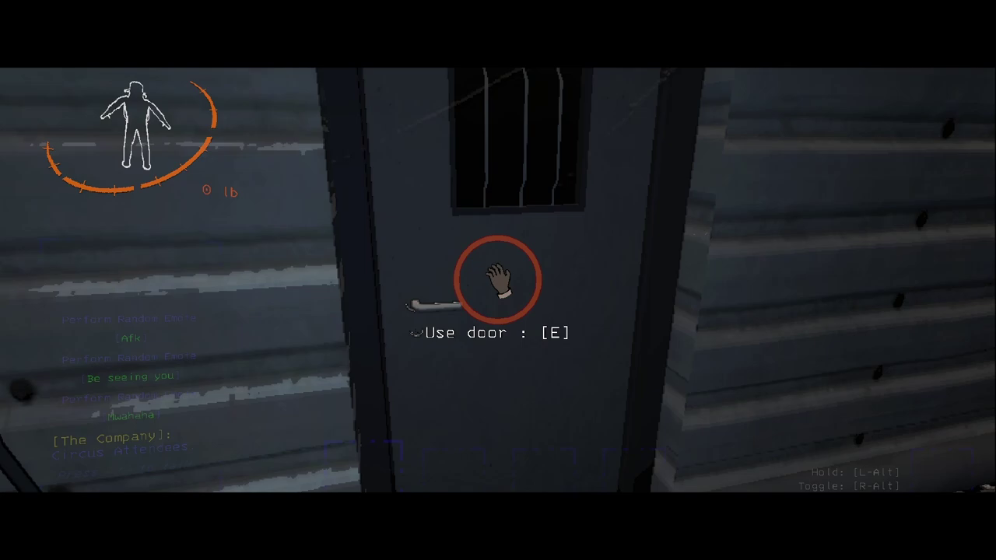
key(e)
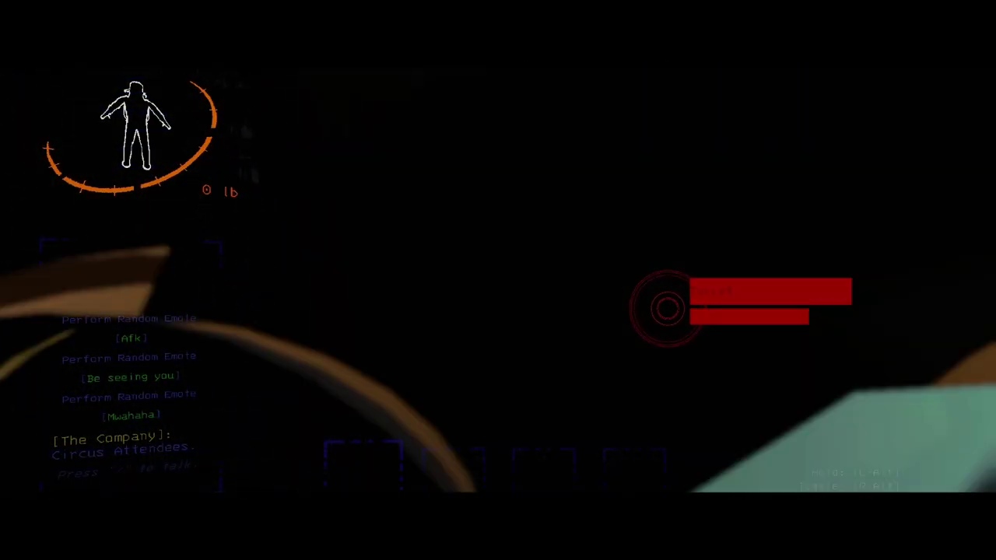
key(w)
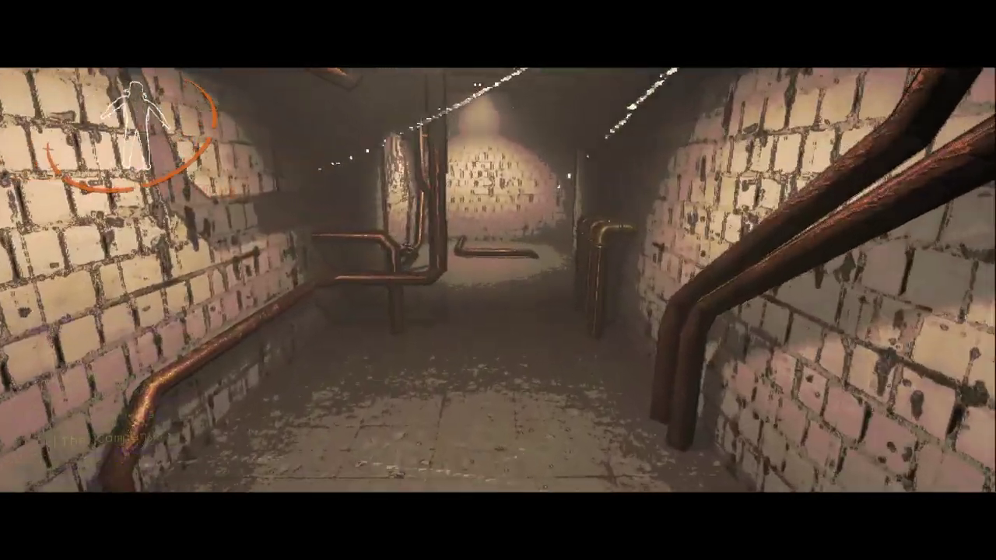
key(w)
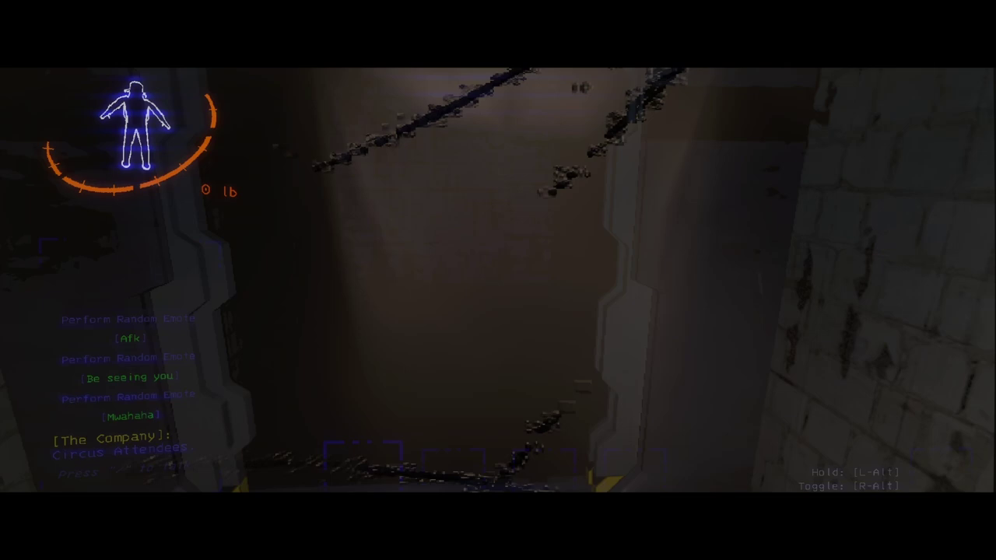
key(w)
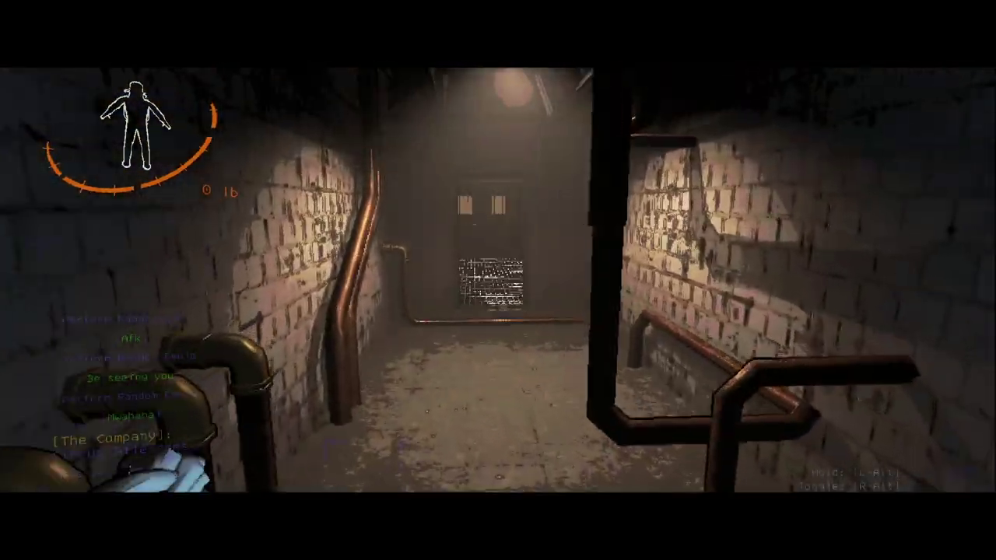
key(w)
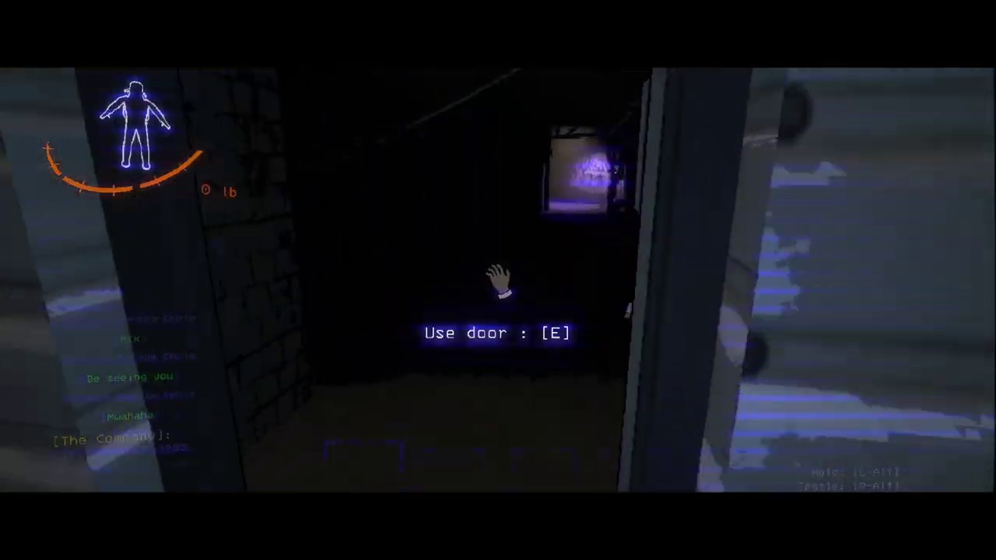
key(e)
key(w)
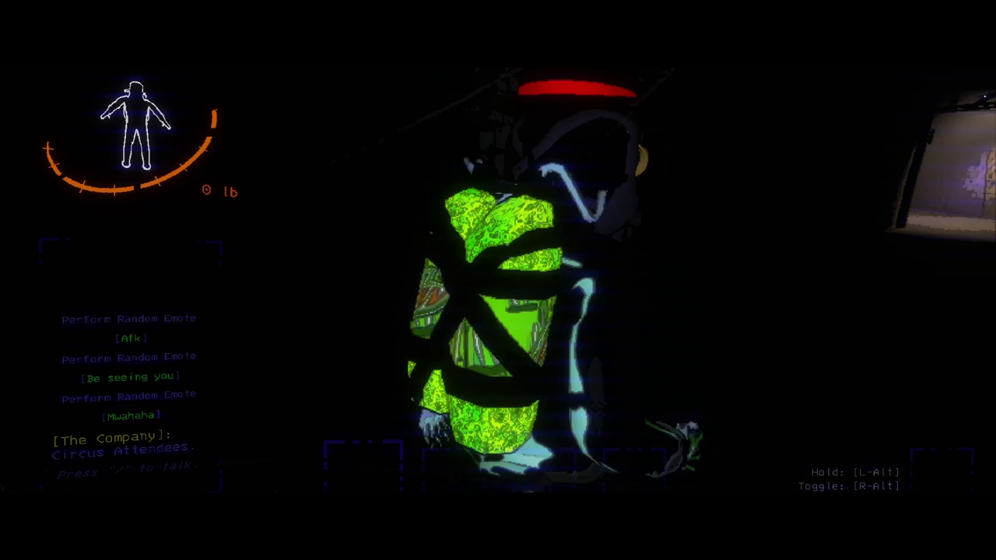
key(w)
key(w)
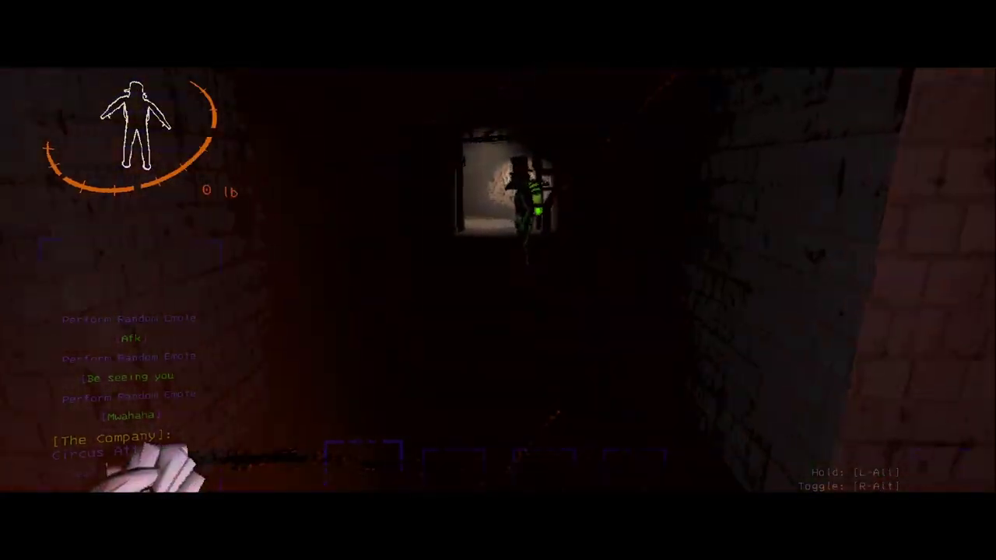
key(w)
key(w)
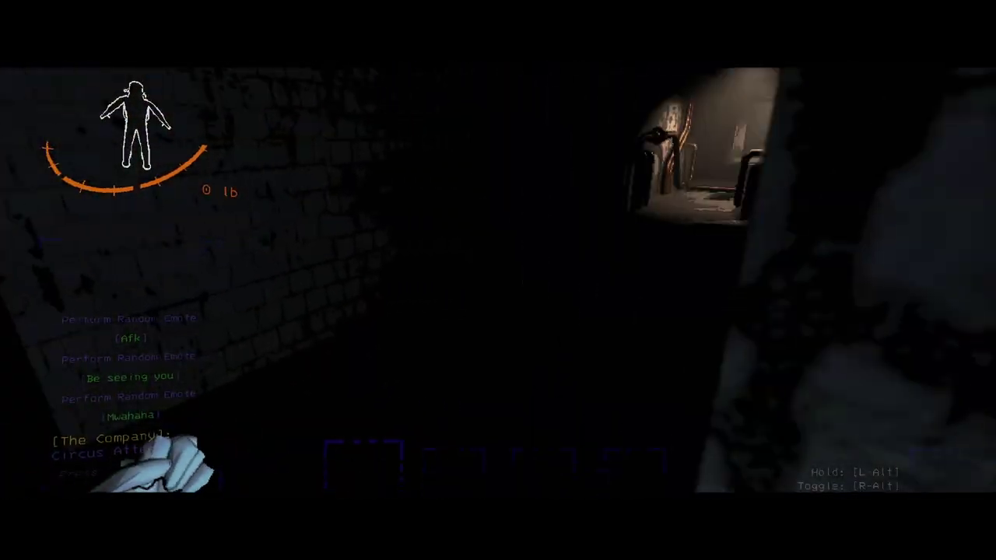
key(w)
key(w)
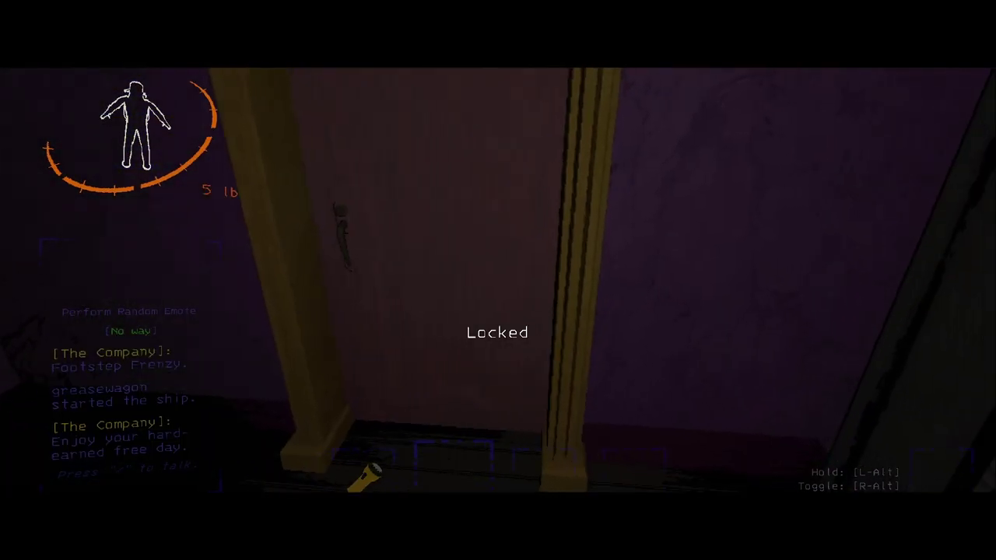
key(a)
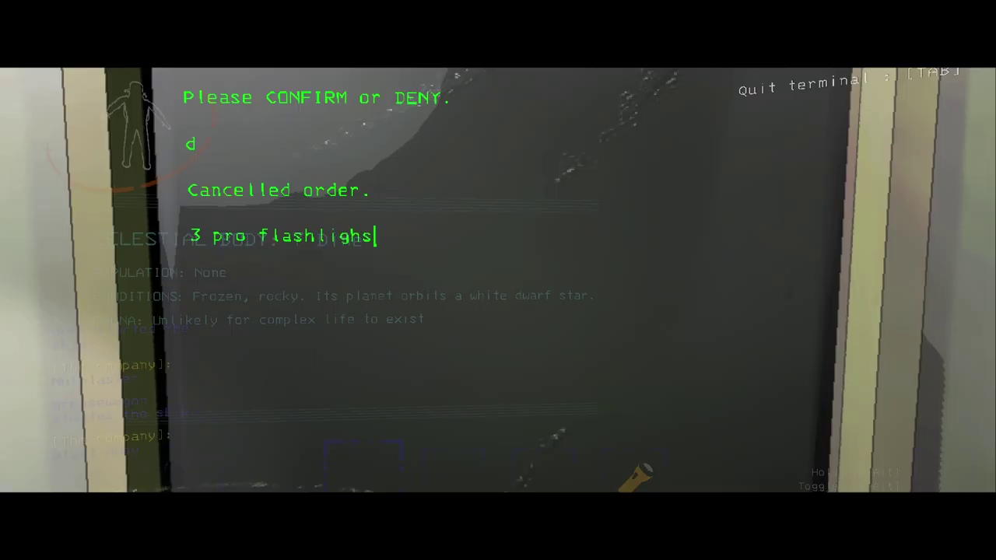
key(Return)
key(Tab)
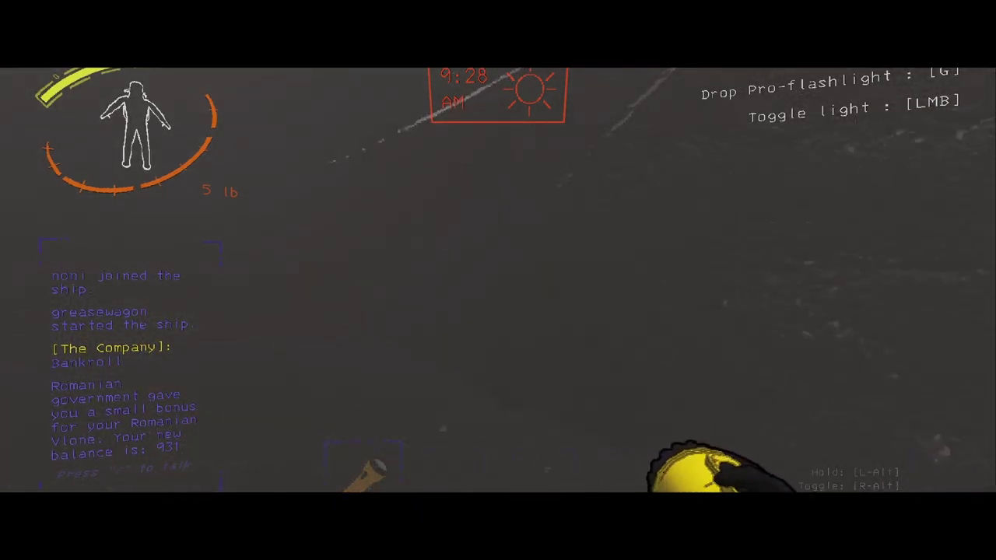
key(e)
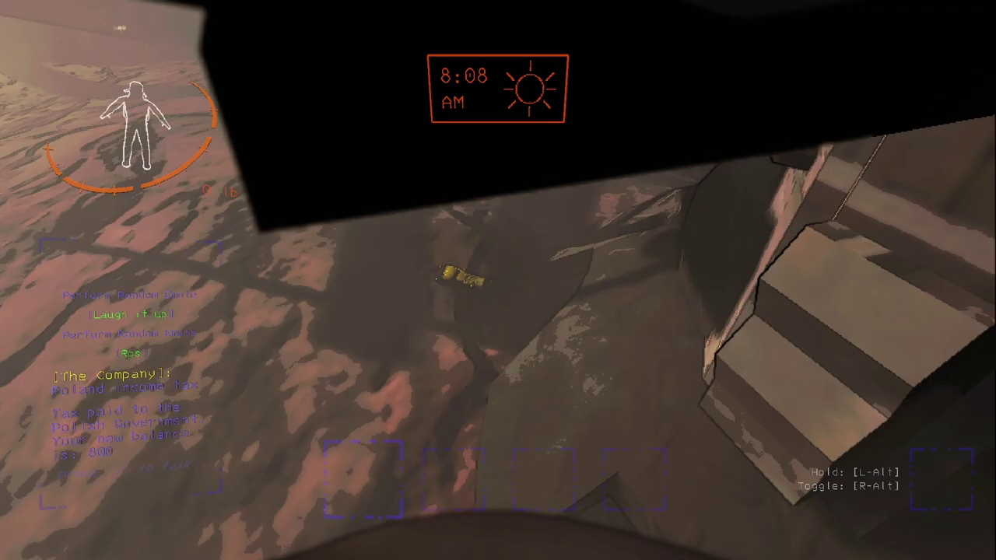
key(e)
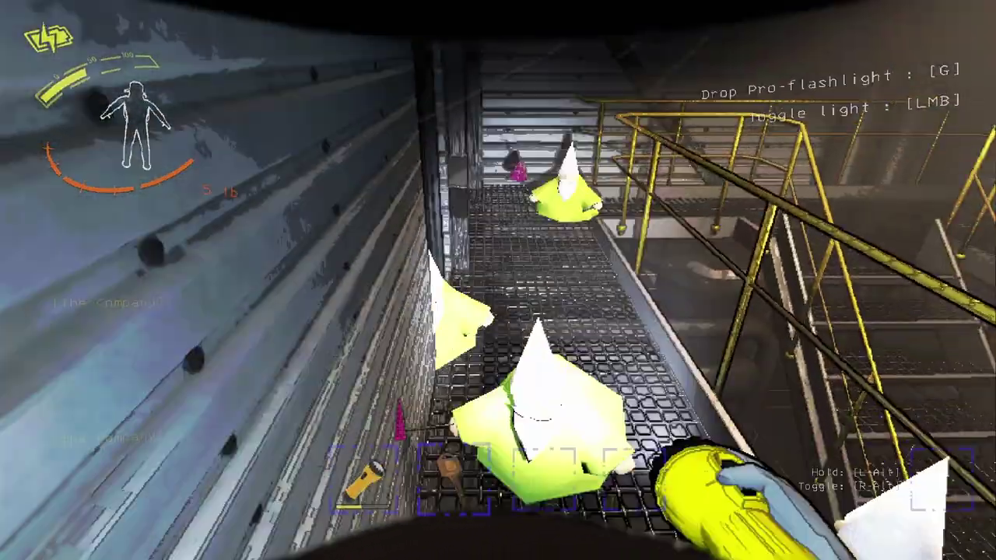
scroll(498, 280, down, 2)
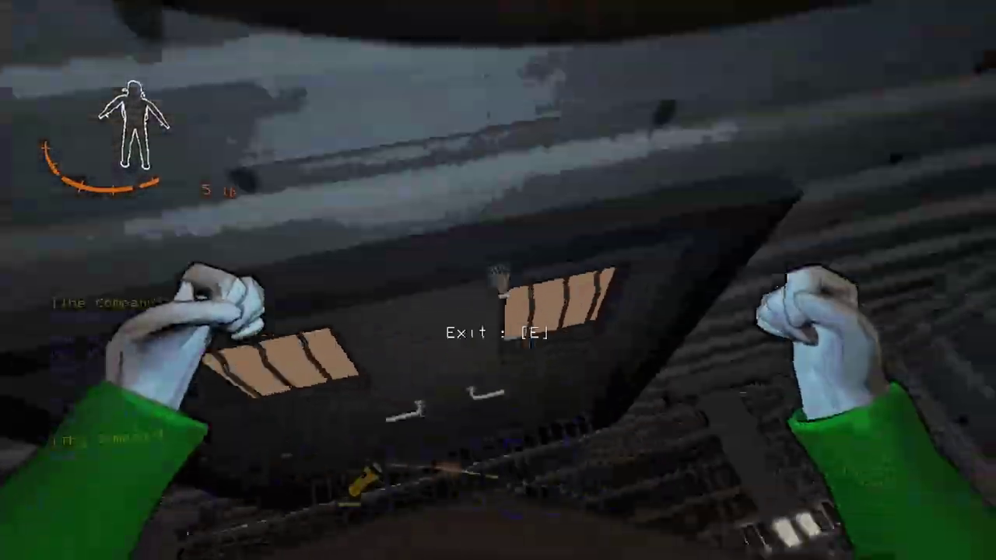
key(e)
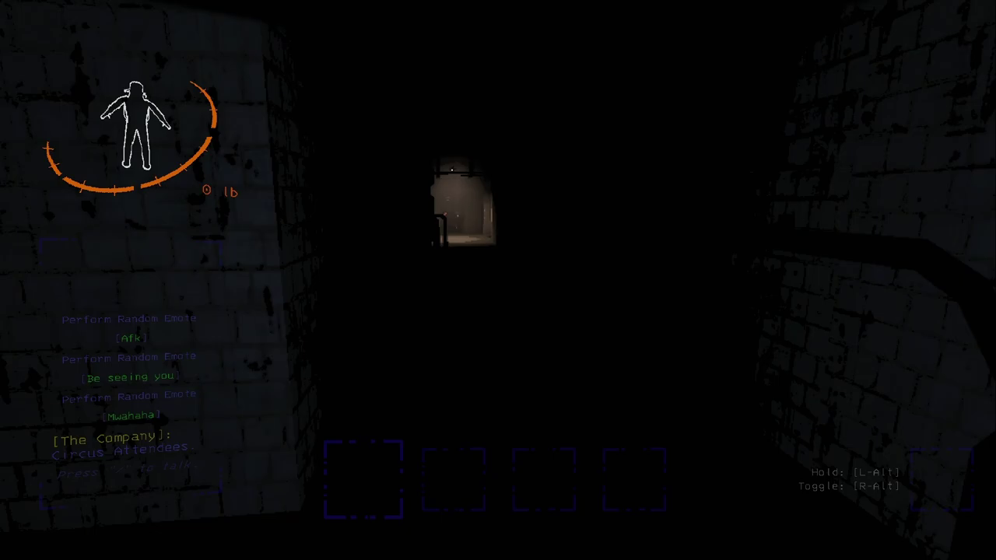
key(e)
key(w)
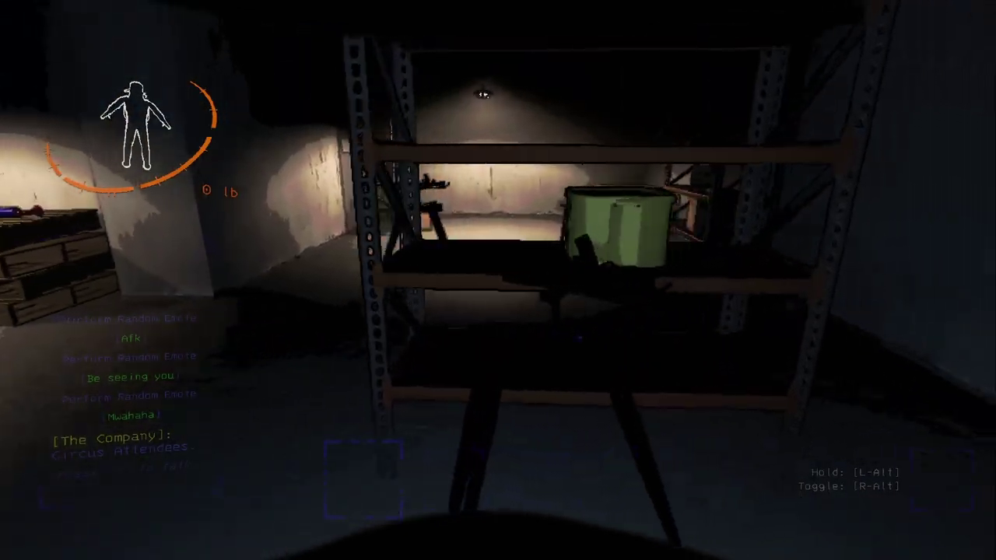
right_click(498, 280)
key(w)
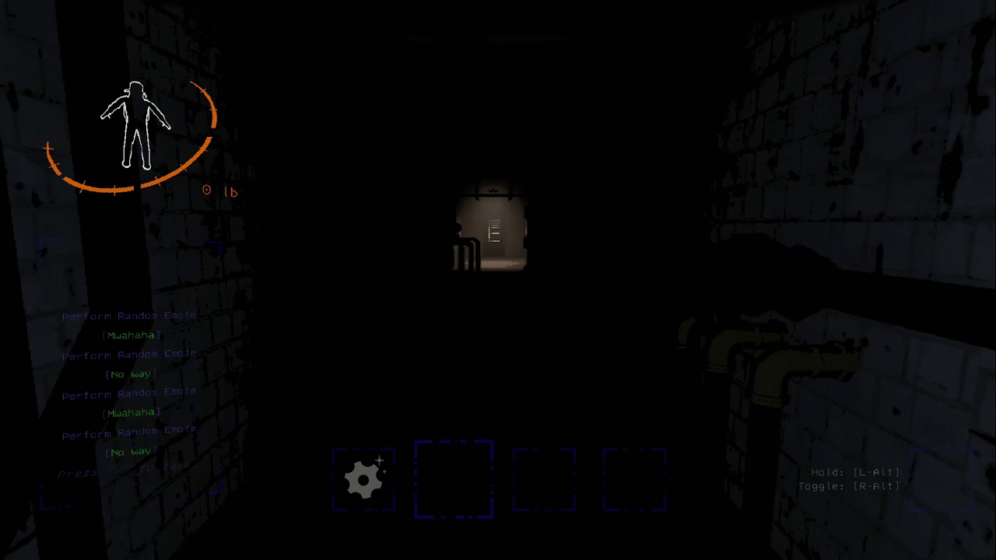
scroll(498, 280, up, 1)
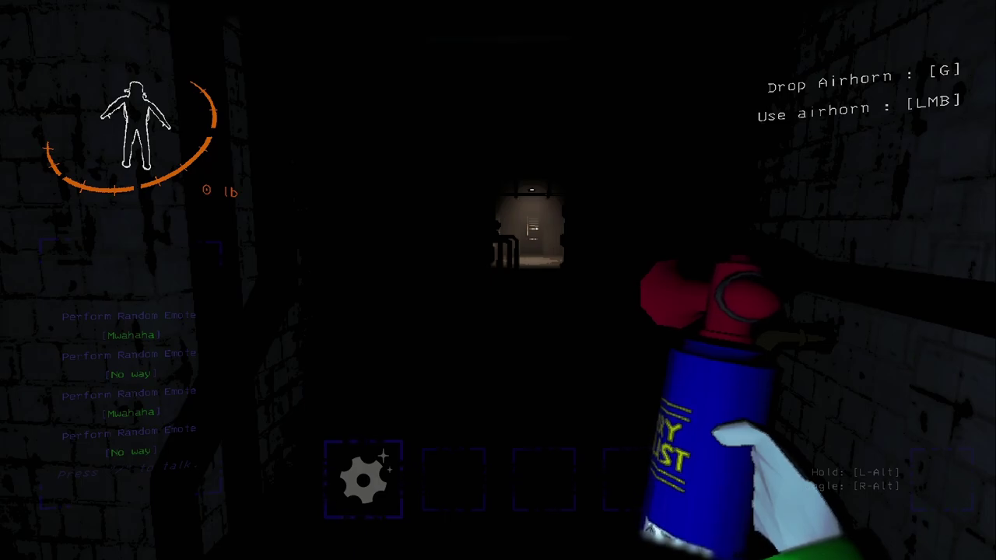
key(g)
scroll(498, 280, up, 1)
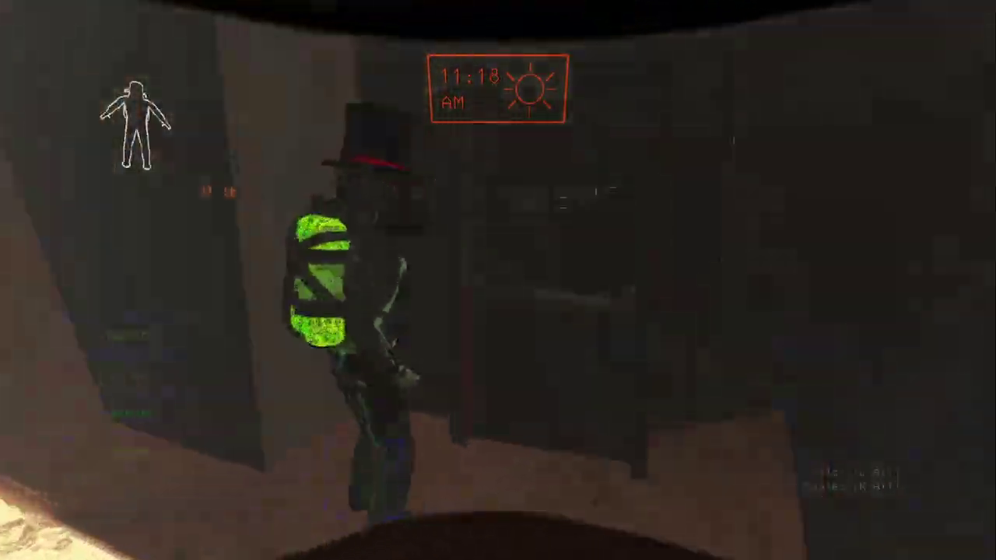
key(e)
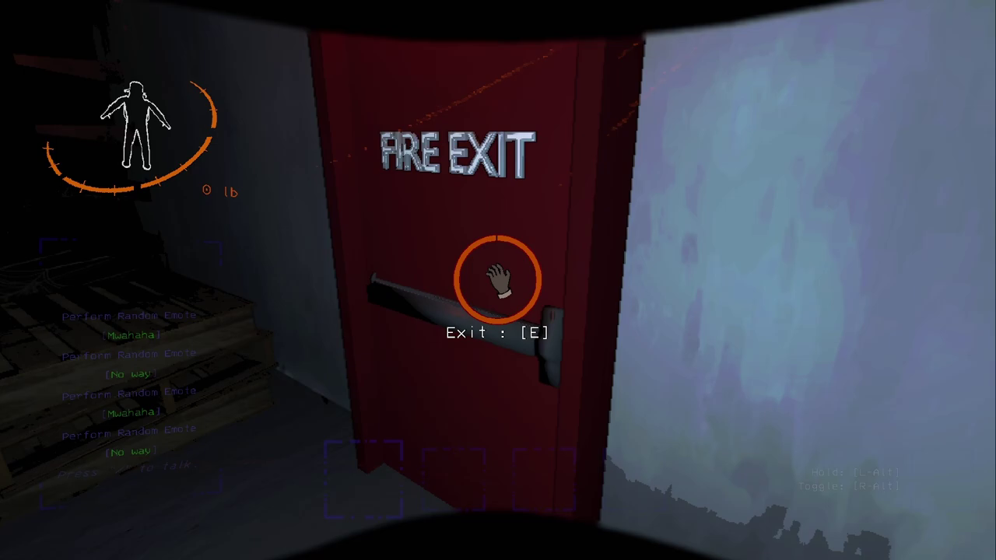
key(e)
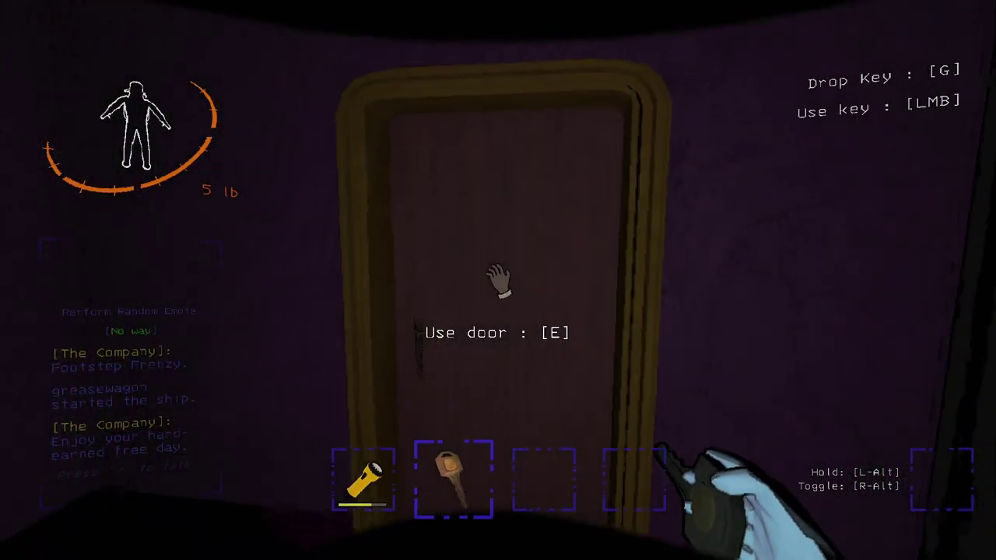
click(498, 280)
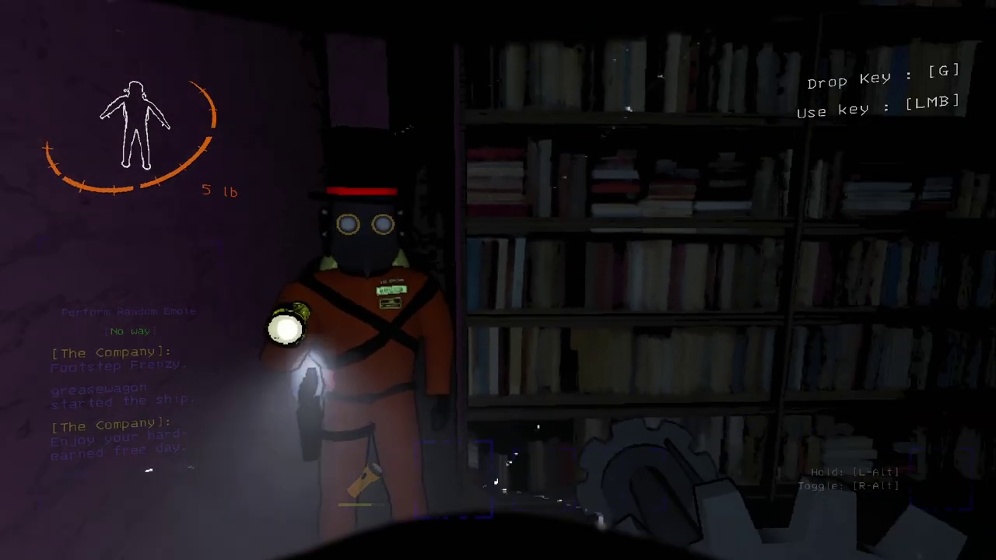
scroll(498, 281, down, 1)
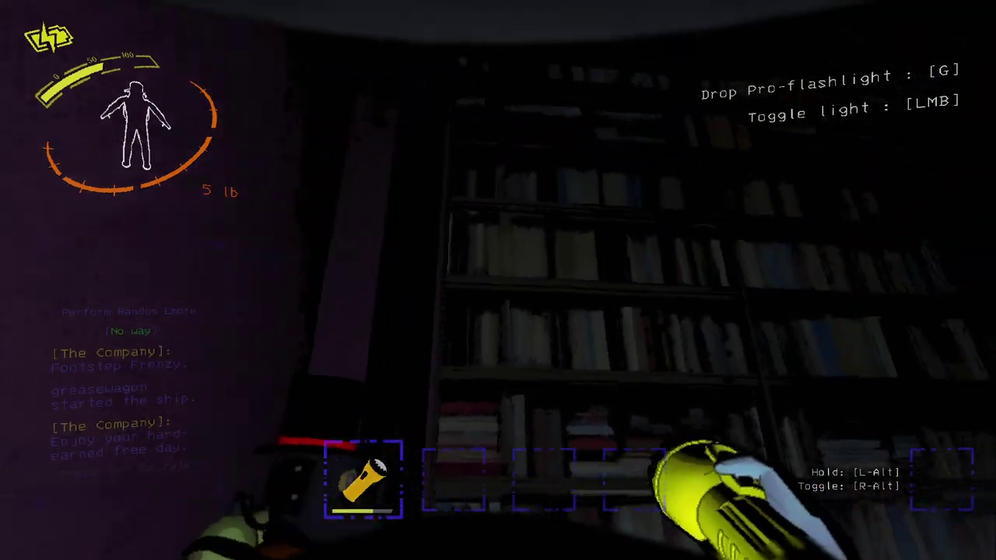
click(498, 280)
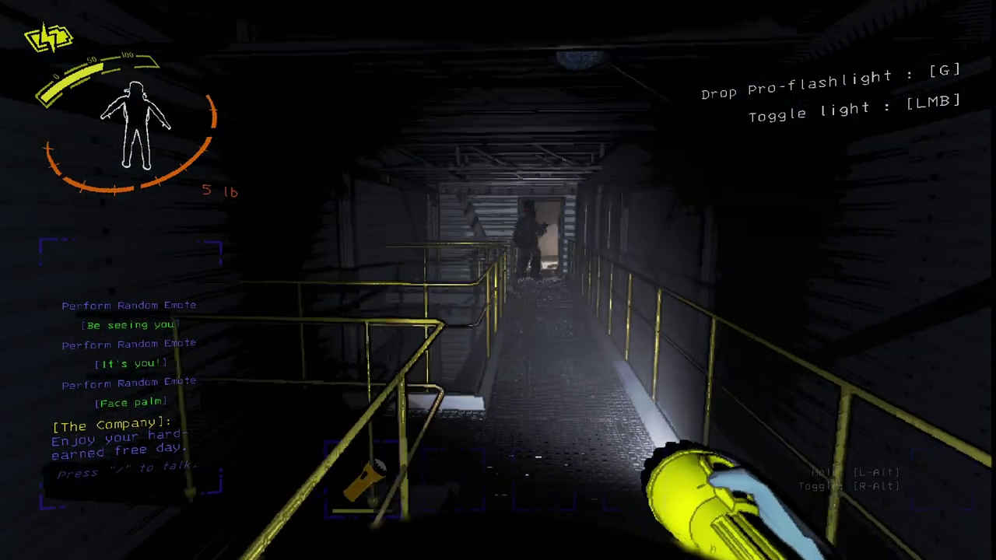
key(w)
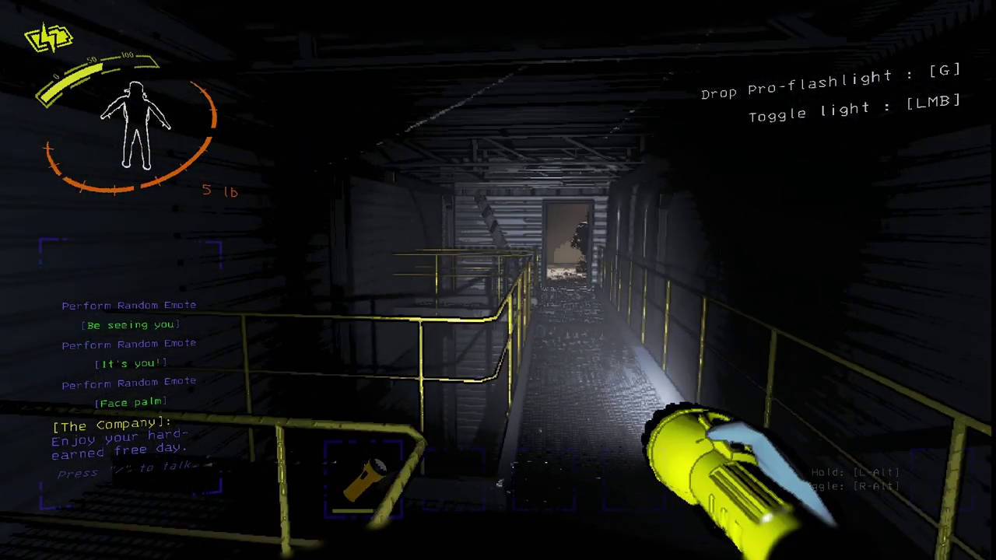
key(w)
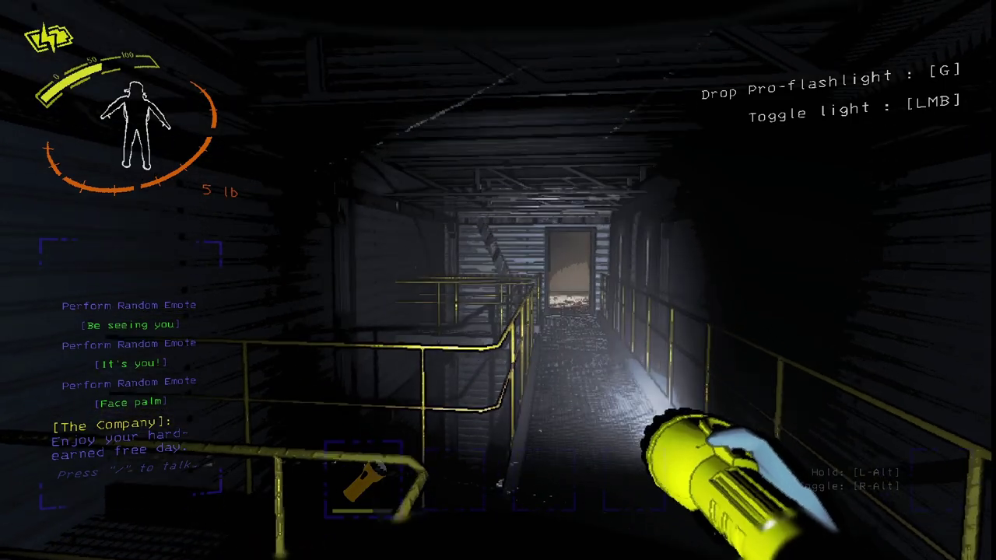
key(w)
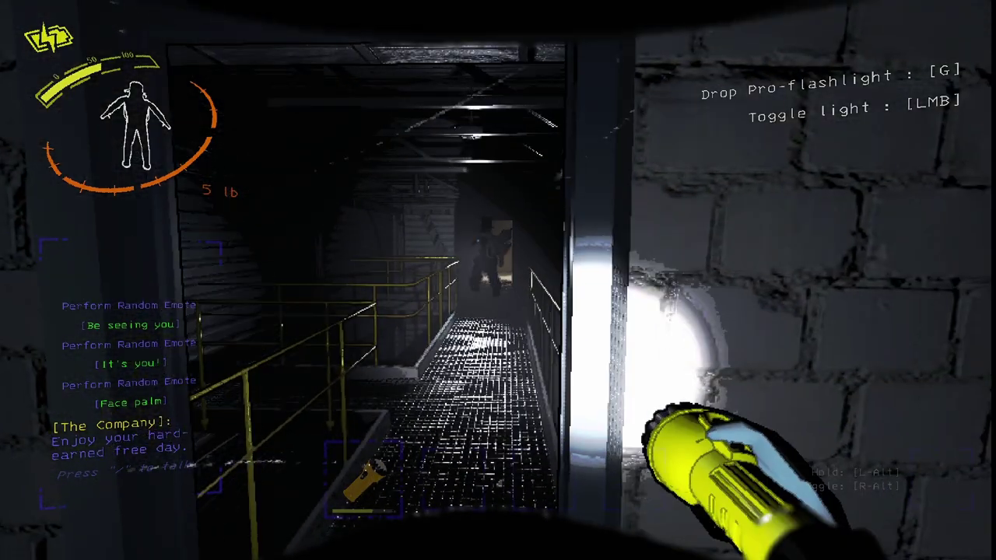
key(w)
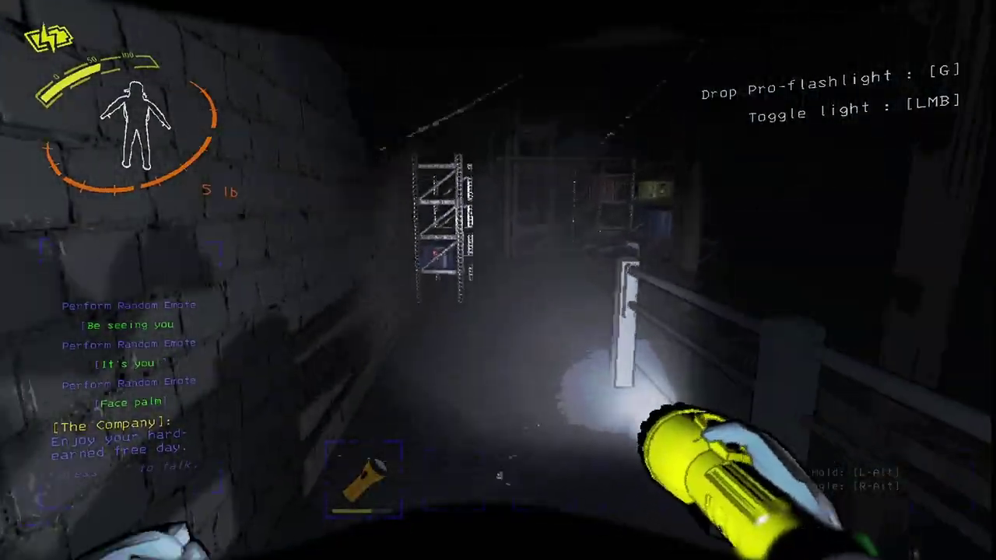
key(w)
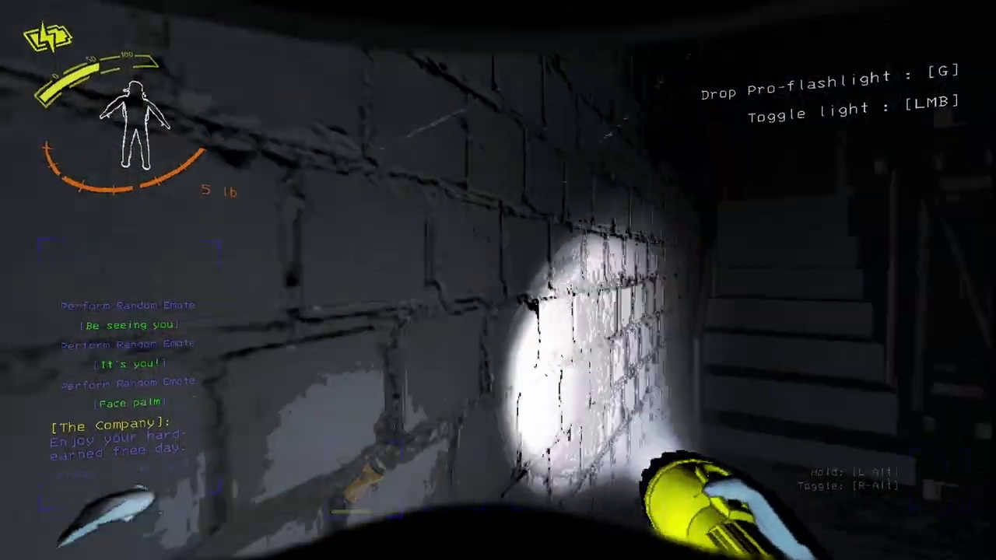
key(w)
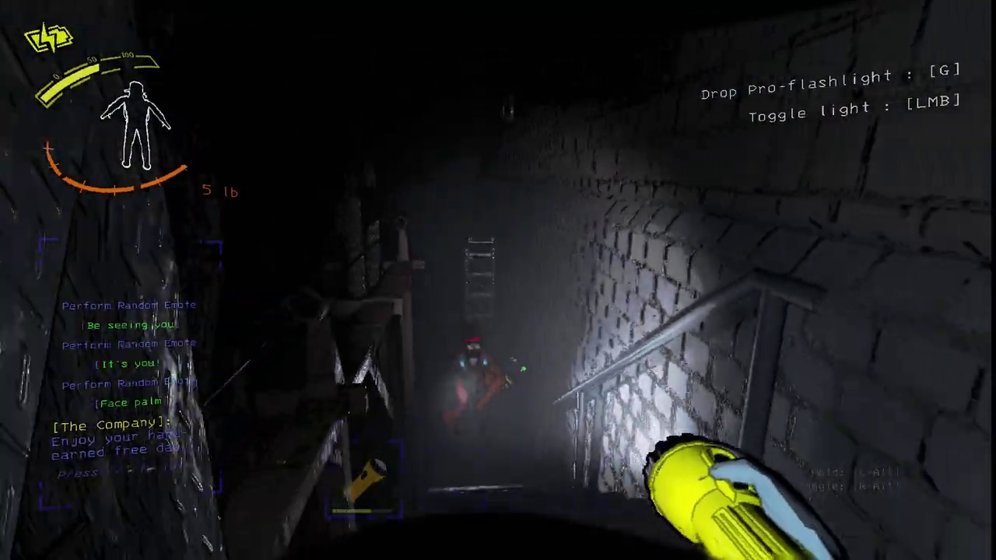
key(w)
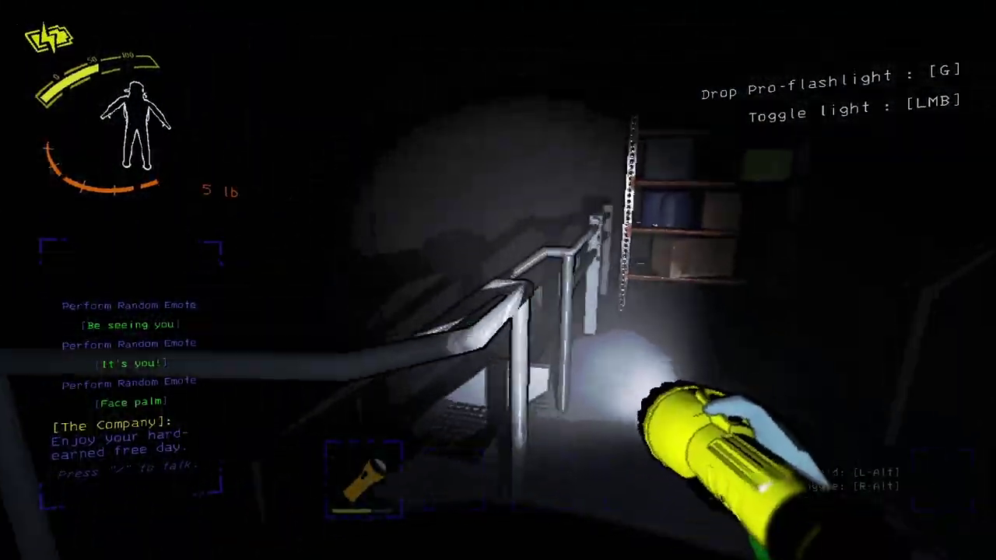
key(w)
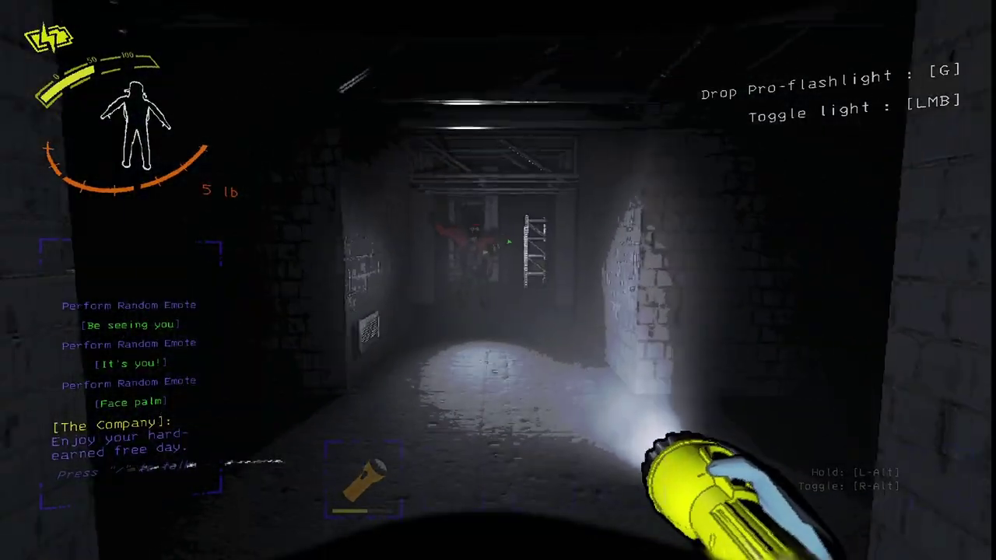
key(w)
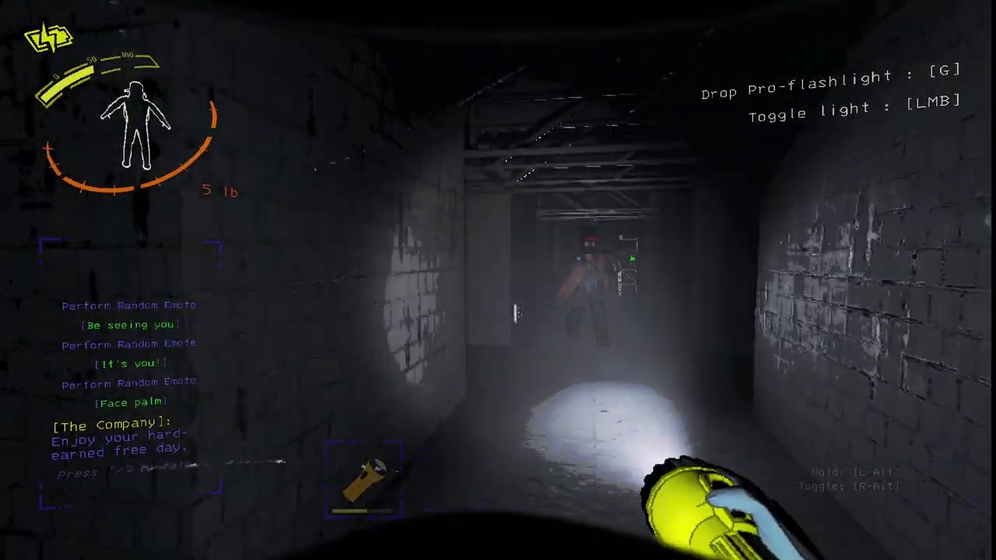
key(w)
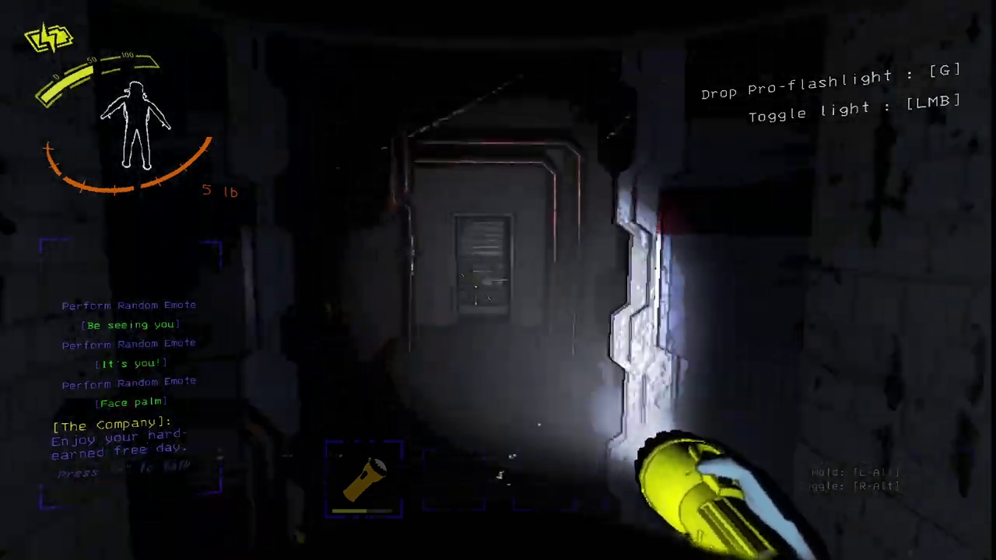
key(w)
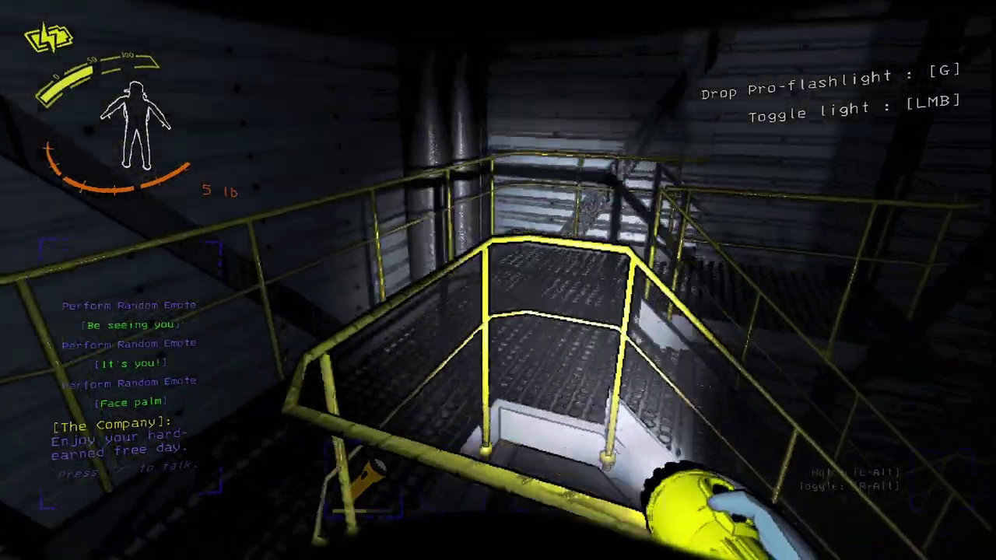
key(w)
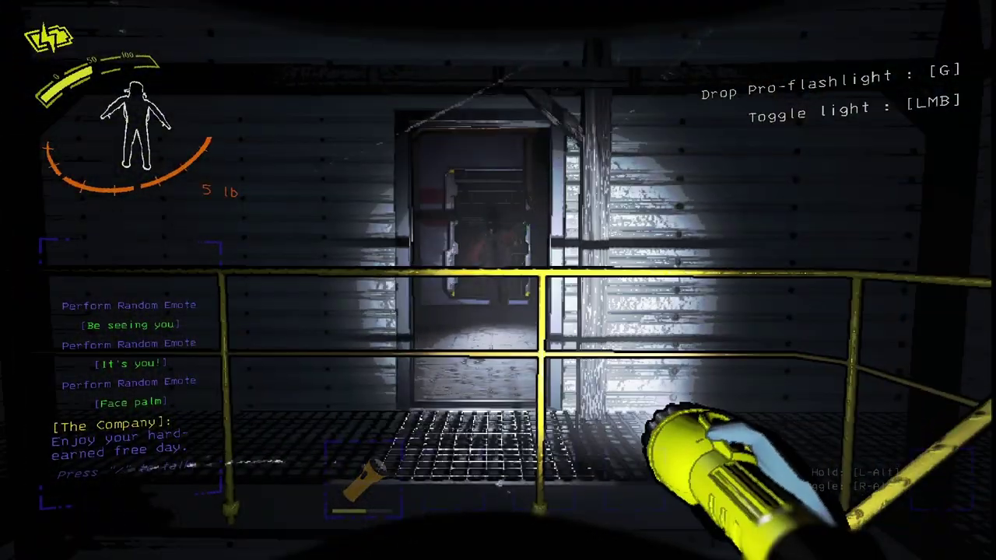
key(w)
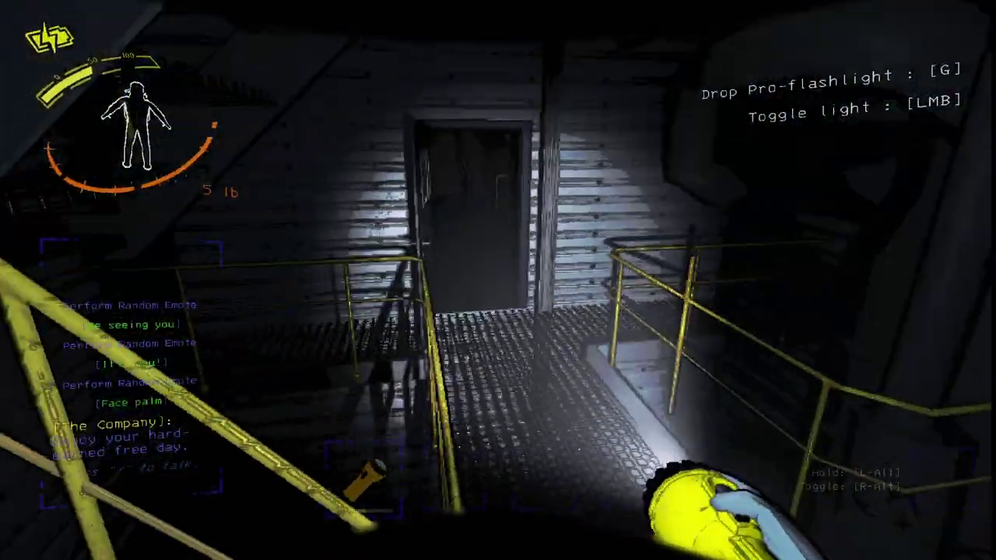
key(w)
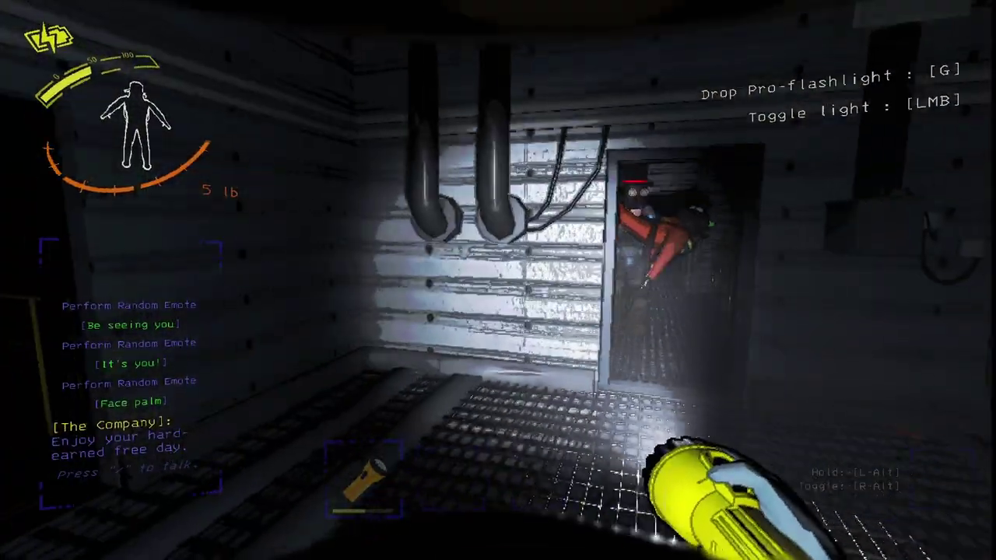
key(w)
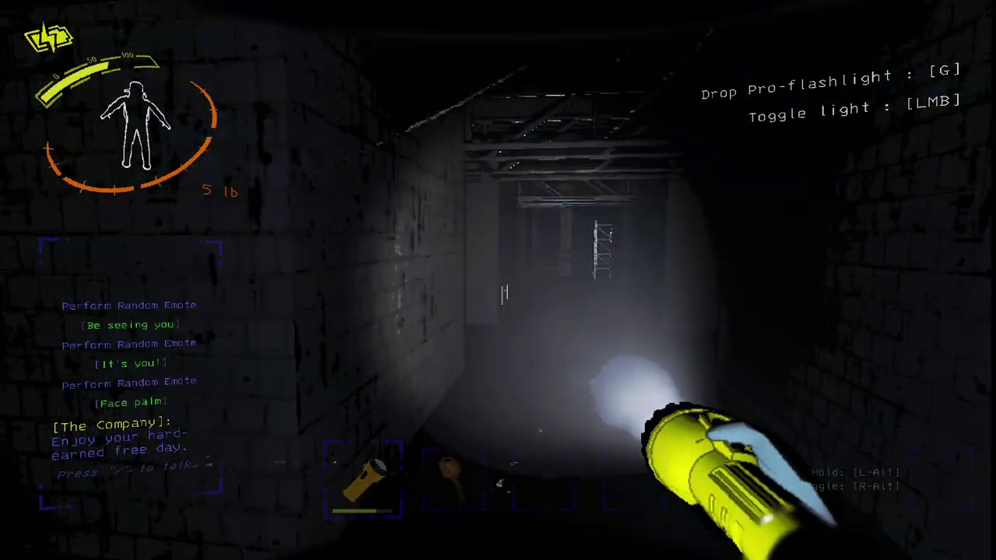
key(w)
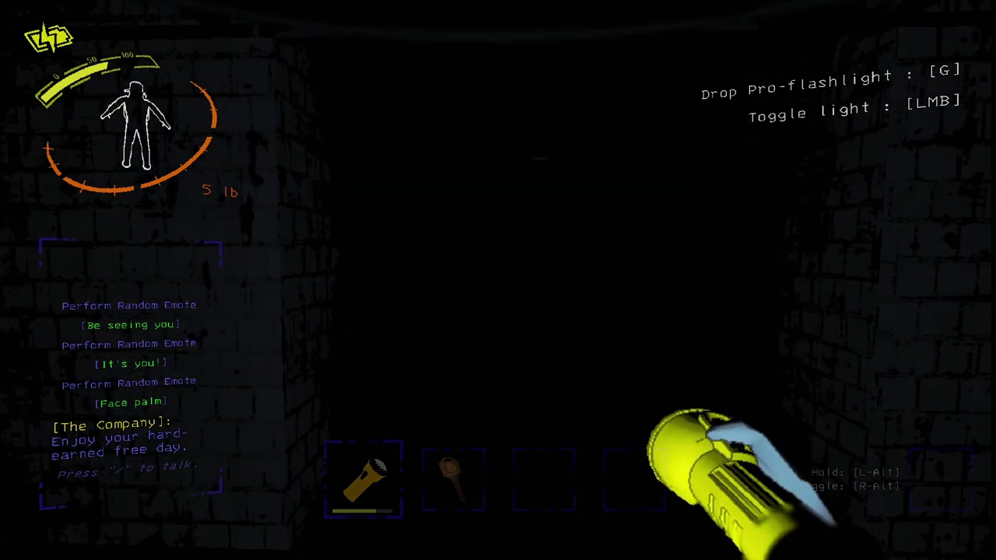
click(498, 280)
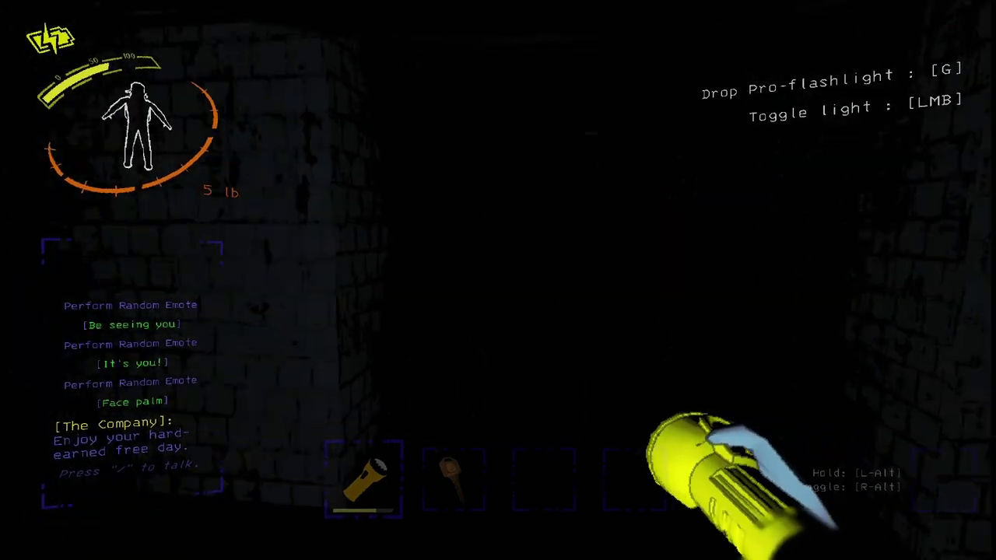
key(w)
key(w)
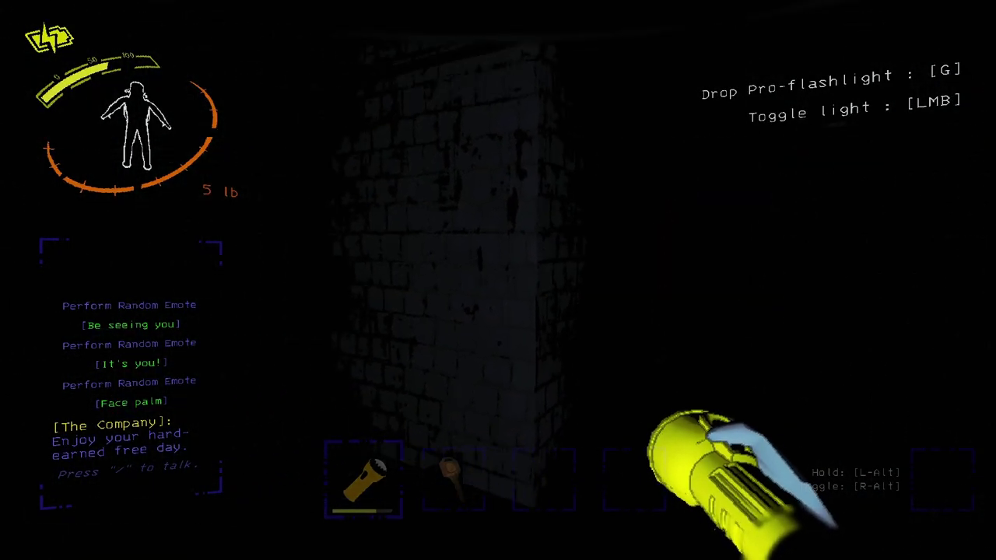
key(w)
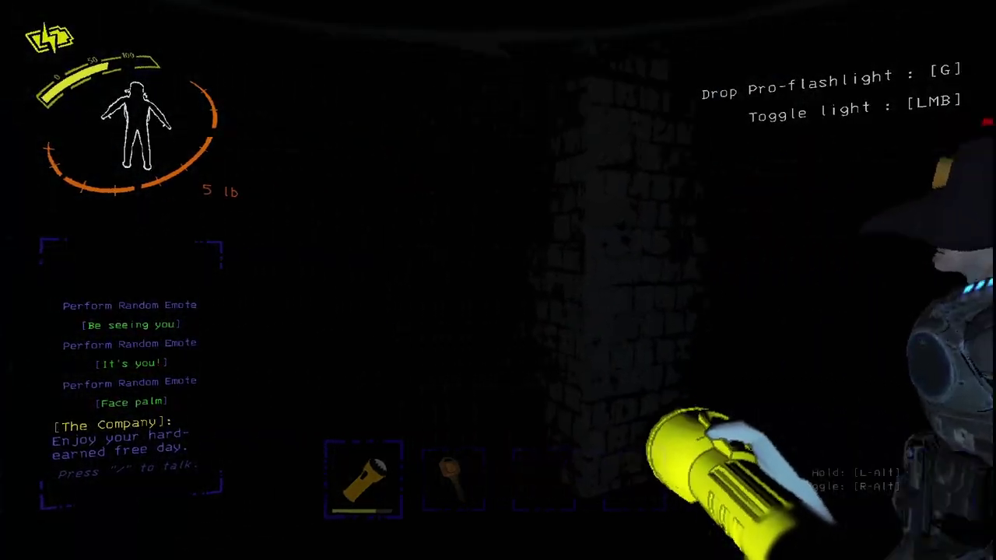
key(w)
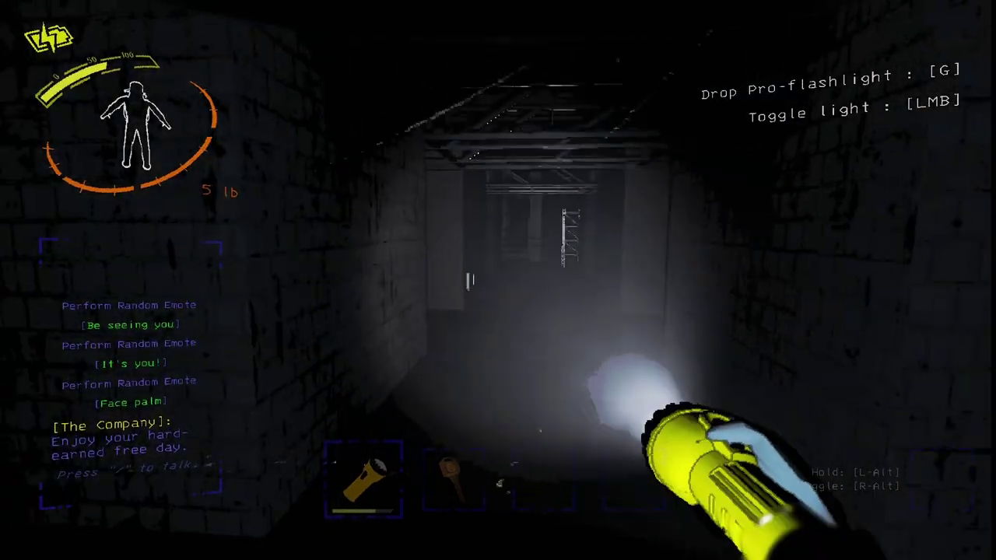
key(w)
key(w)
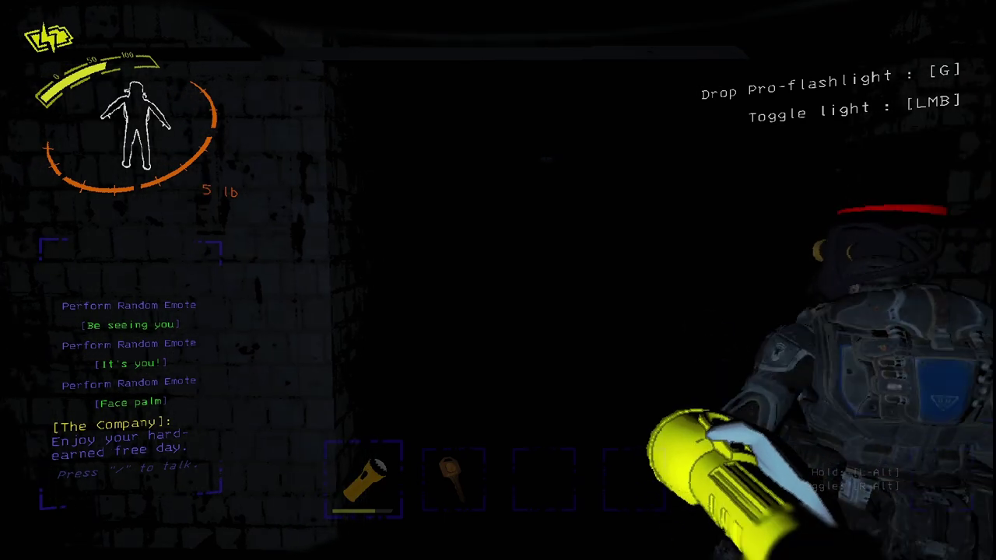
click(498, 280)
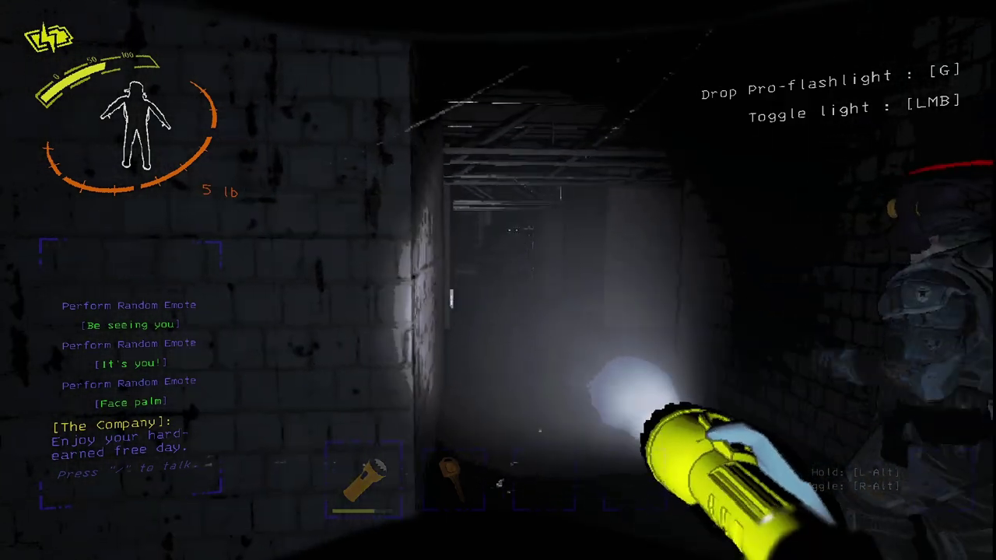